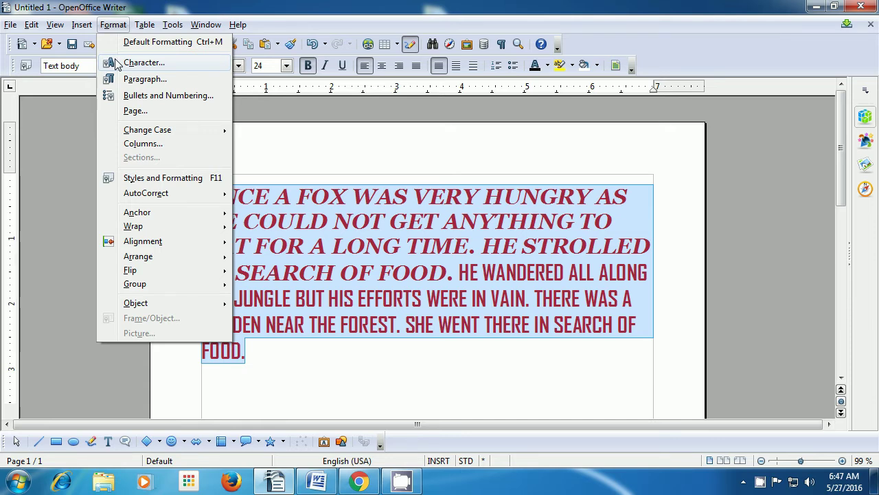
# Apply the Outline font effect to the selected fox paragraph
pyautogui.click(117, 63)
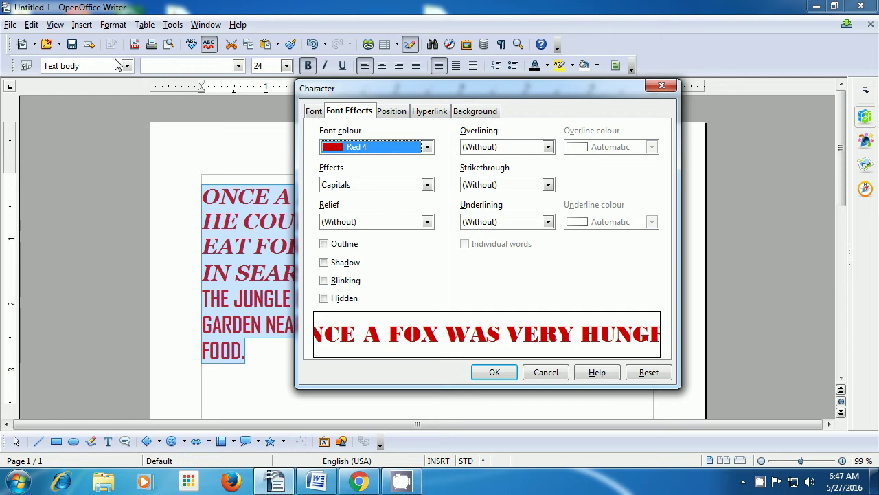
pyautogui.click(323, 244)
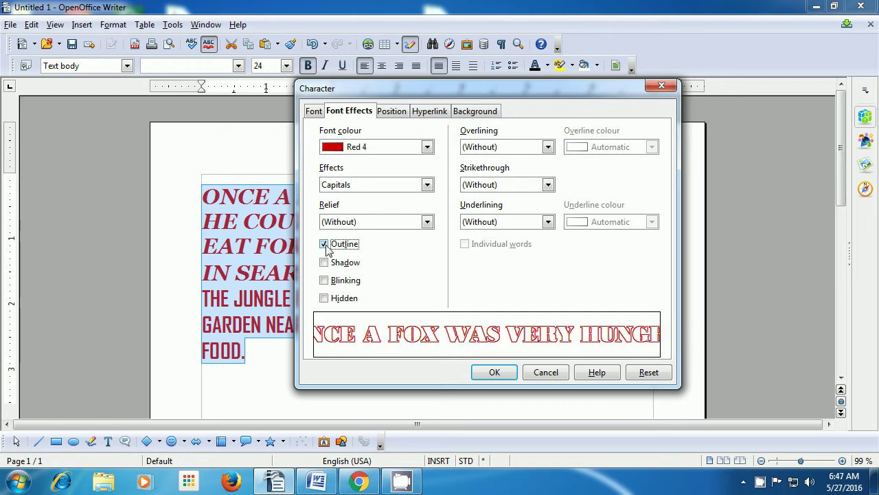
pyautogui.click(491, 372)
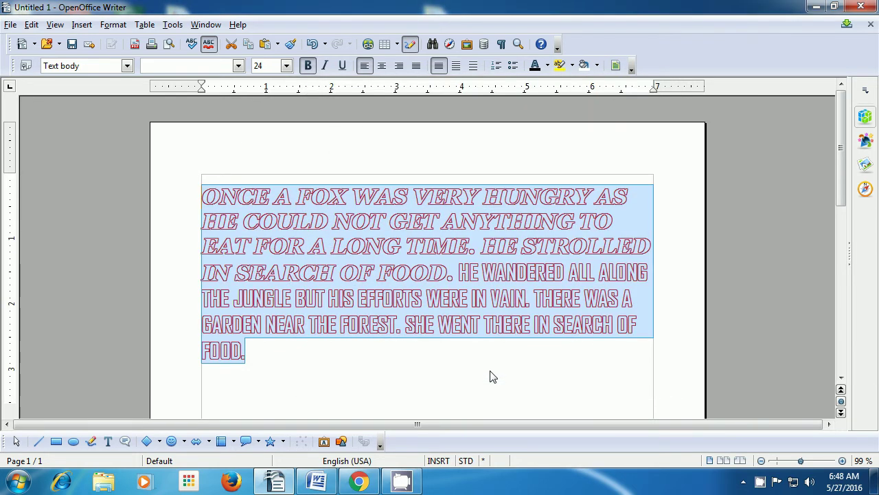
pyautogui.click(492, 376)
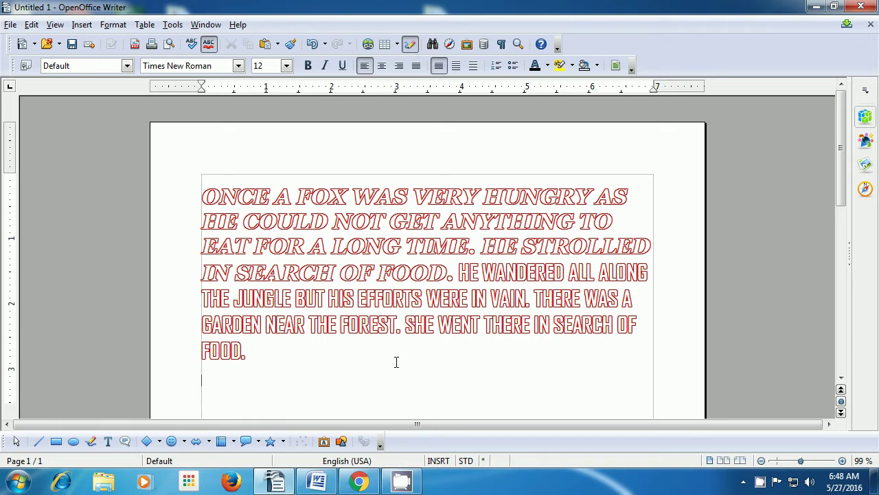
# Select the whole fox paragraph and remove its Outline font effect
pyautogui.moveTo(276, 359); pyautogui.dragTo(197, 199)
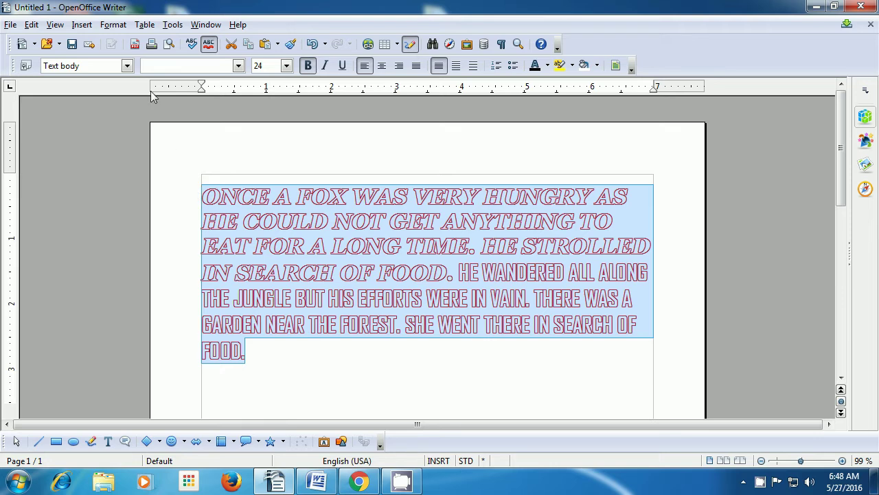
pyautogui.click(113, 24)
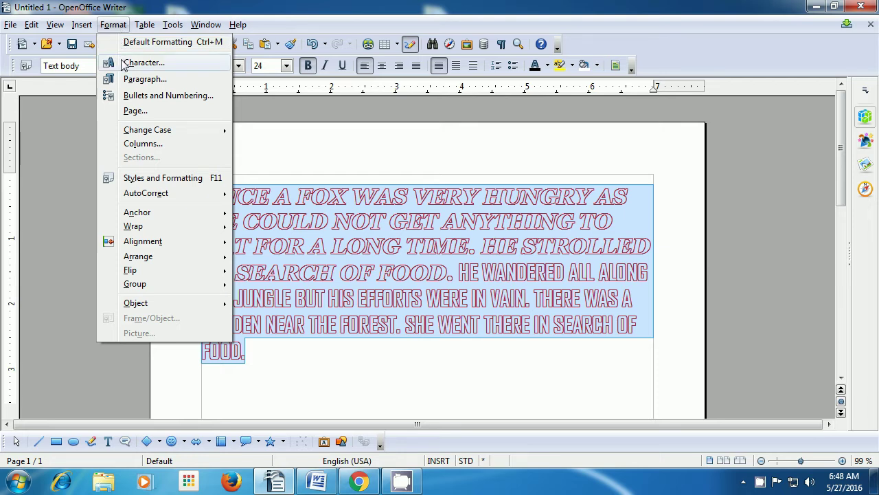
pyautogui.click(143, 63)
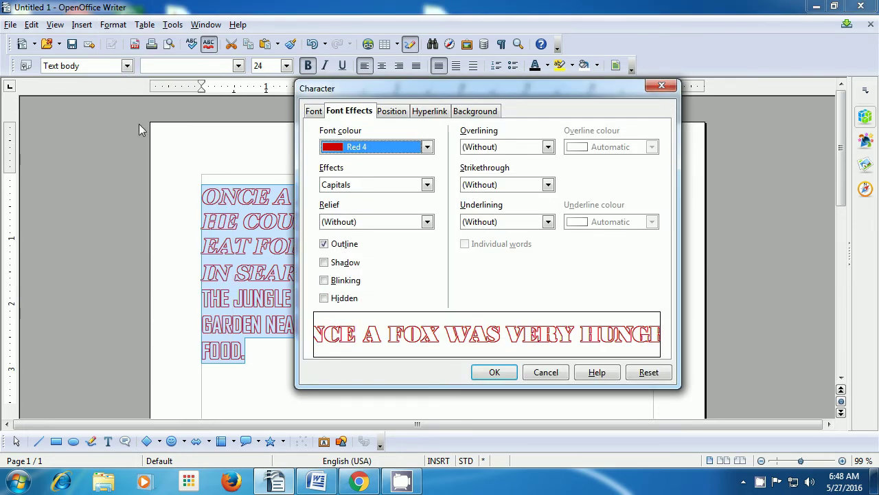
pyautogui.click(323, 248)
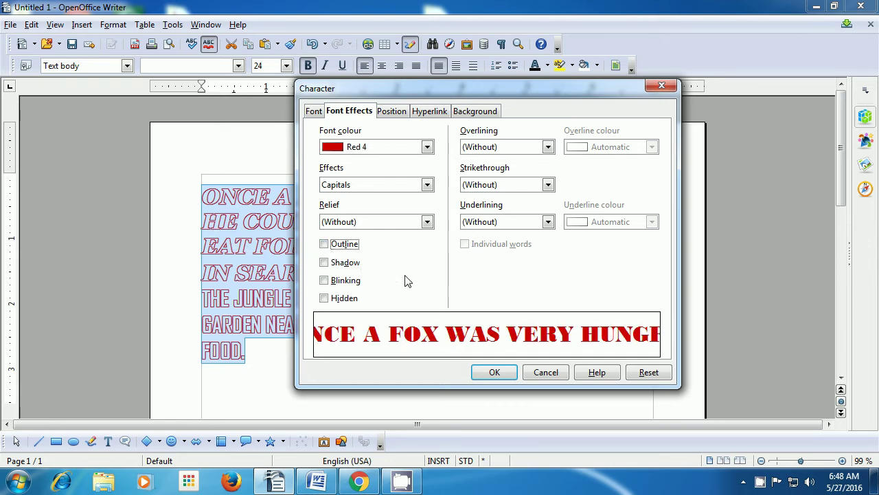
pyautogui.click(491, 372)
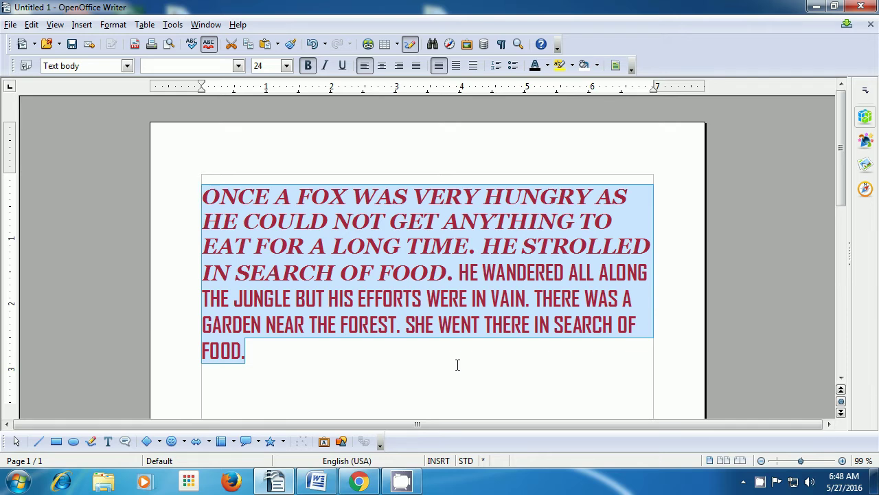
# Select the fox paragraph from its end back to its beginning and apply the Shadow font effect
pyautogui.click(281, 358)
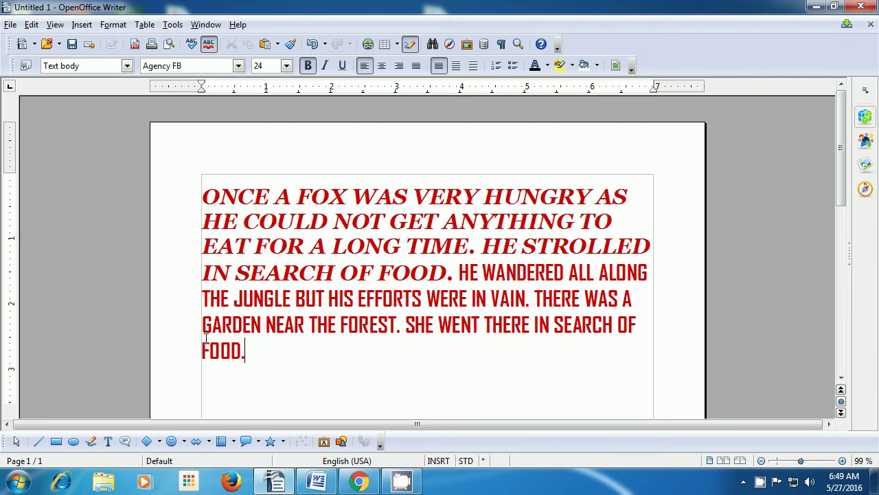
pyautogui.hotkey('shift', 'Left')
pyautogui.hotkey('shift', 'Left')
pyautogui.hotkey('shift', 'Left')
pyautogui.hotkey('shift', 'Left')
pyautogui.hotkey('shift', 'Left')
pyautogui.hotkey('shift', 'Left')
pyautogui.hotkey('shift', 'Left')
pyautogui.hotkey('shift', 'Left')
pyautogui.hotkey('shift', 'Left')
pyautogui.hotkey('shift', 'Left')
pyautogui.hotkey('shift', 'Left')
pyautogui.hotkey('shift', 'Left')
pyautogui.hotkey('shift', 'Left')
pyautogui.hotkey('shift', 'Left')
pyautogui.hotkey('shift', 'Left')
pyautogui.hotkey('shift', 'Left')
pyautogui.hotkey('shift', 'Left')
pyautogui.hotkey('shift', 'Left')
pyautogui.hotkey('shift', 'Left')
pyautogui.hotkey('shift', 'Left')
pyautogui.hotkey('shift', 'Left')
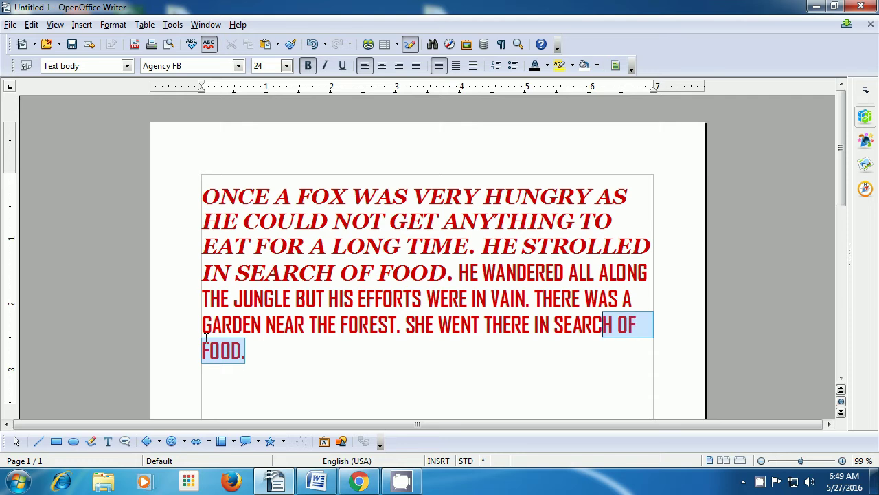
pyautogui.hotkey('shift', 'Left')
pyautogui.hotkey('shift', 'Left')
pyautogui.hotkey('shift', 'Left')
pyautogui.hotkey('shift', 'Left')
pyautogui.hotkey('shift', 'Left')
pyautogui.hotkey('shift', 'Left')
pyautogui.hotkey('shift', 'Left')
pyautogui.hotkey('shift', 'Left')
pyautogui.hotkey('shift', 'Left')
pyautogui.hotkey('shift', 'Left')
pyautogui.hotkey('shift', 'Left')
pyautogui.hotkey('shift', 'Left')
pyautogui.hotkey('shift', 'Left')
pyautogui.hotkey('shift', 'Left')
pyautogui.hotkey('shift', 'Left')
pyautogui.hotkey('shift', 'Left')
pyautogui.hotkey('shift', 'Left')
pyautogui.hotkey('shift', 'Left')
pyautogui.hotkey('shift', 'Left')
pyautogui.hotkey('shift', 'Left')
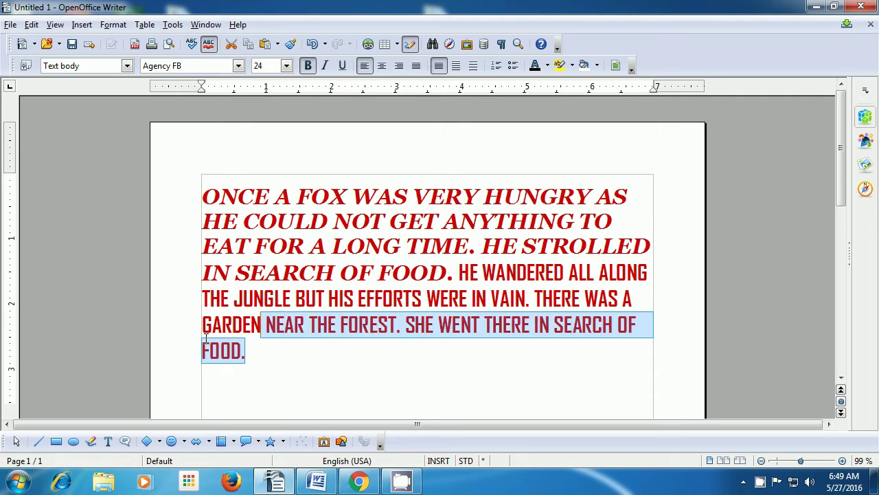
pyautogui.hotkey('shift', 'Left')
pyautogui.hotkey('shift', 'Left')
pyautogui.hotkey('shift', 'Left')
pyautogui.hotkey('shift', 'Left')
pyautogui.hotkey('shift', 'Left')
pyautogui.hotkey('shift', 'Left')
pyautogui.hotkey('shift', 'Left')
pyautogui.hotkey('shift', 'Left')
pyautogui.hotkey('shift', 'Left')
pyautogui.hotkey('shift', 'Left')
pyautogui.hotkey('shift', 'Left')
pyautogui.hotkey('shift', 'Left')
pyautogui.hotkey('shift', 'Left')
pyautogui.hotkey('shift', 'Left')
pyautogui.hotkey('shift', 'Left')
pyautogui.hotkey('shift', 'Left')
pyautogui.hotkey('shift', 'Left')
pyautogui.hotkey('shift', 'Left')
pyautogui.hotkey('shift', 'Left')
pyautogui.hotkey('shift', 'Left')
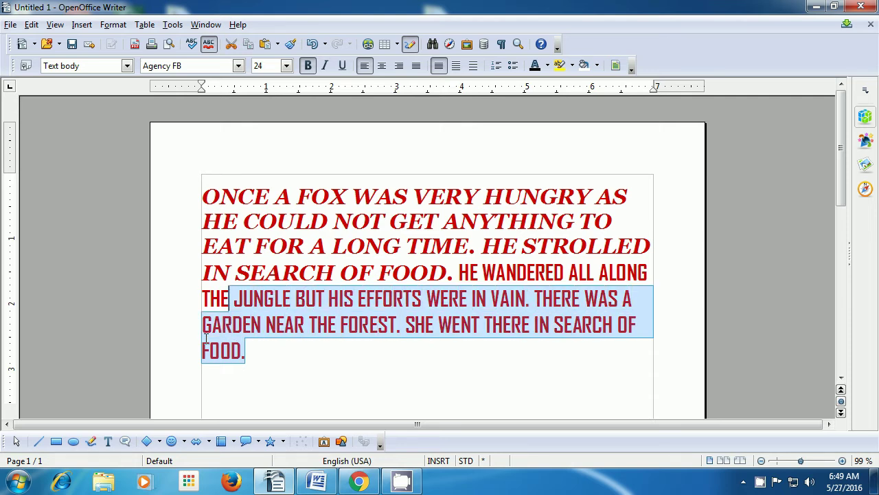
pyautogui.hotkey('shift', 'Left')
pyautogui.hotkey('shift', 'Left')
pyautogui.hotkey('shift', 'Left')
pyautogui.hotkey('shift', 'Left')
pyautogui.hotkey('shift', 'Left')
pyautogui.hotkey('shift', 'Left')
pyautogui.hotkey('shift', 'Left')
pyautogui.hotkey('shift', 'Left')
pyautogui.hotkey('shift', 'Left')
pyautogui.hotkey('shift', 'Left')
pyautogui.hotkey('shift', 'Left')
pyautogui.hotkey('shift', 'Left')
pyautogui.hotkey('shift', 'Left')
pyautogui.hotkey('shift', 'Left')
pyautogui.hotkey('shift', 'Left')
pyautogui.hotkey('shift', 'Left')
pyautogui.hotkey('shift', 'Left')
pyautogui.hotkey('shift', 'Left')
pyautogui.hotkey('shift', 'Left')
pyautogui.hotkey('shift', 'Left')
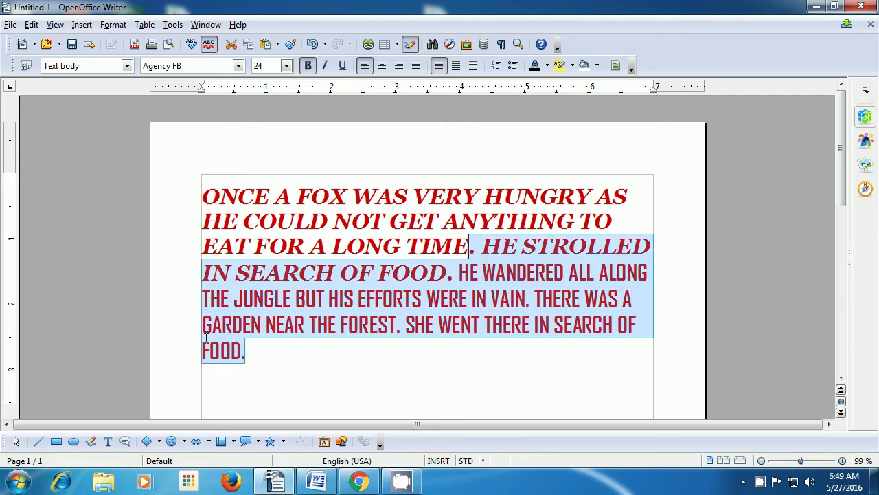
pyautogui.hotkey('shift', 'Left')
pyautogui.hotkey('shift', 'Left')
pyautogui.hotkey('shift', 'Left')
pyautogui.hotkey('shift', 'Left')
pyautogui.hotkey('shift', 'Left')
pyautogui.hotkey('shift', 'Left')
pyautogui.hotkey('shift', 'Left')
pyautogui.hotkey('shift', 'Left')
pyautogui.hotkey('shift', 'Left')
pyautogui.hotkey('shift', 'Left')
pyautogui.hotkey('shift', 'Left')
pyautogui.hotkey('shift', 'Left')
pyautogui.hotkey('shift', 'Left')
pyautogui.hotkey('shift', 'Left')
pyautogui.hotkey('shift', 'Left')
pyautogui.hotkey('shift', 'Left')
pyautogui.hotkey('shift', 'Left')
pyautogui.hotkey('shift', 'Left')
pyautogui.hotkey('shift', 'Left')
pyautogui.hotkey('shift', 'Left')
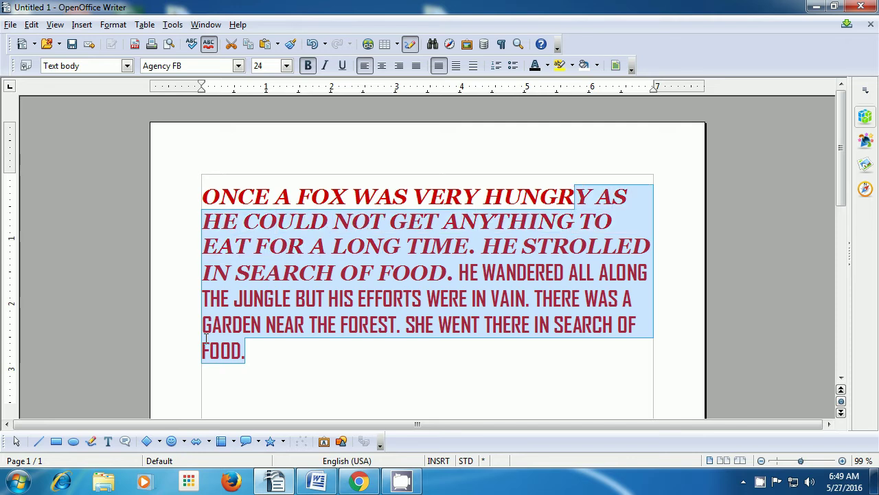
pyautogui.hotkey('shift', 'Left')
pyautogui.hotkey('shift', 'Left')
pyautogui.hotkey('shift', 'Left')
pyautogui.hotkey('shift', 'Left')
pyautogui.hotkey('shift', 'Left')
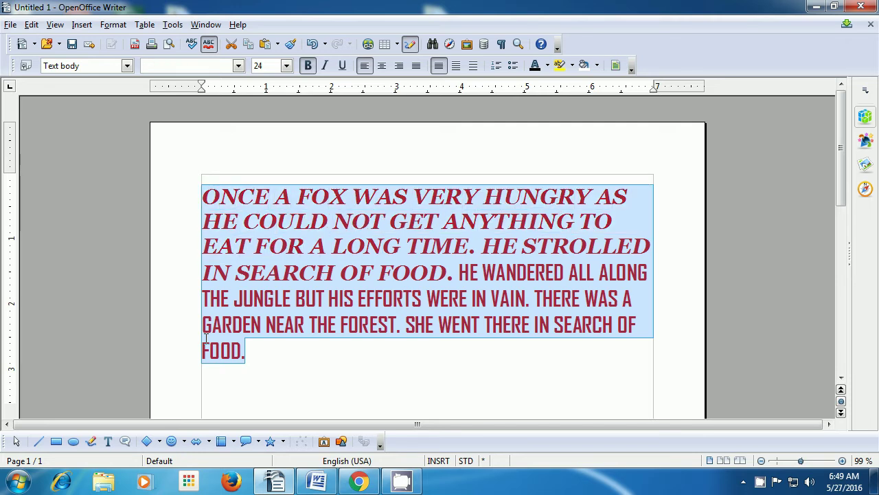
pyautogui.click(110, 25)
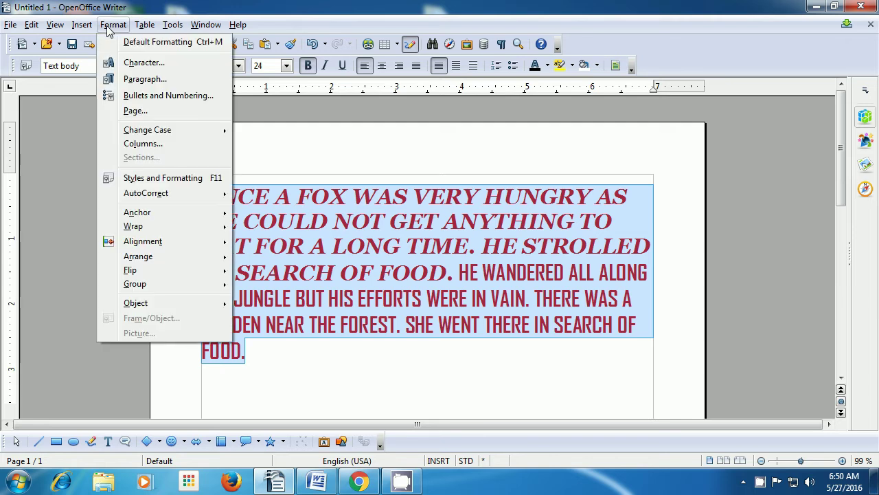
pyautogui.click(121, 66)
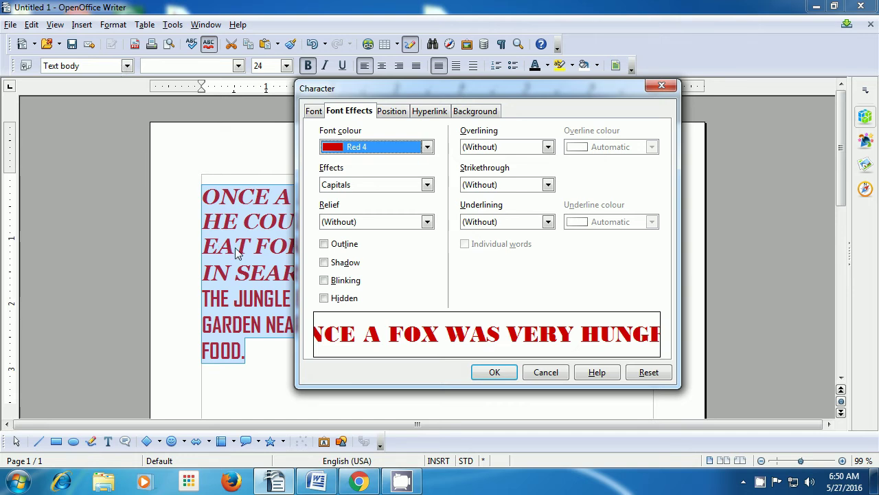
pyautogui.click(325, 263)
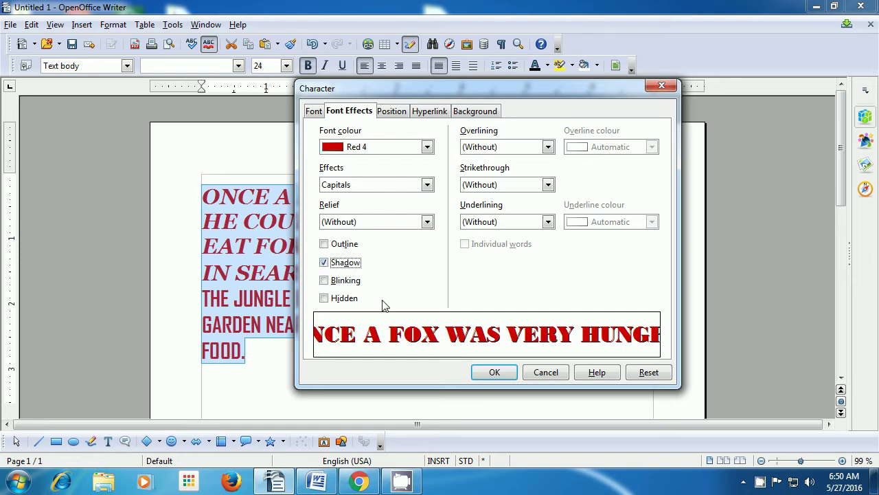
pyautogui.click(491, 372)
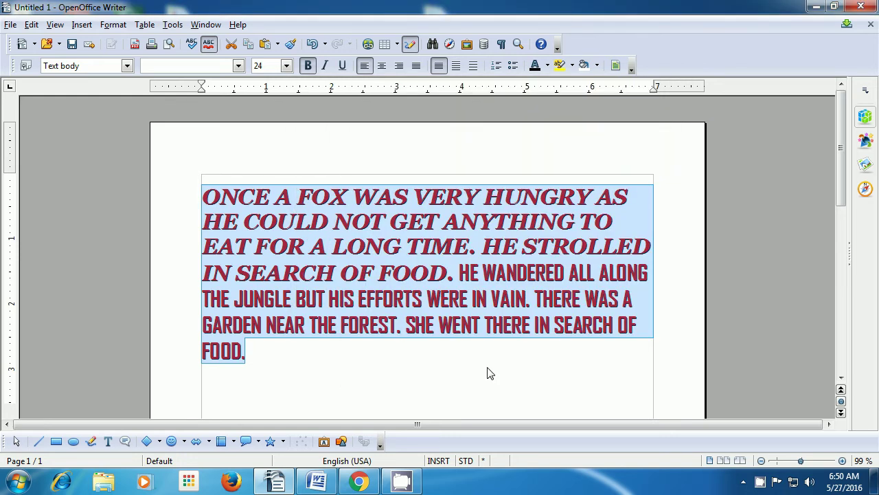
pyautogui.click(489, 373)
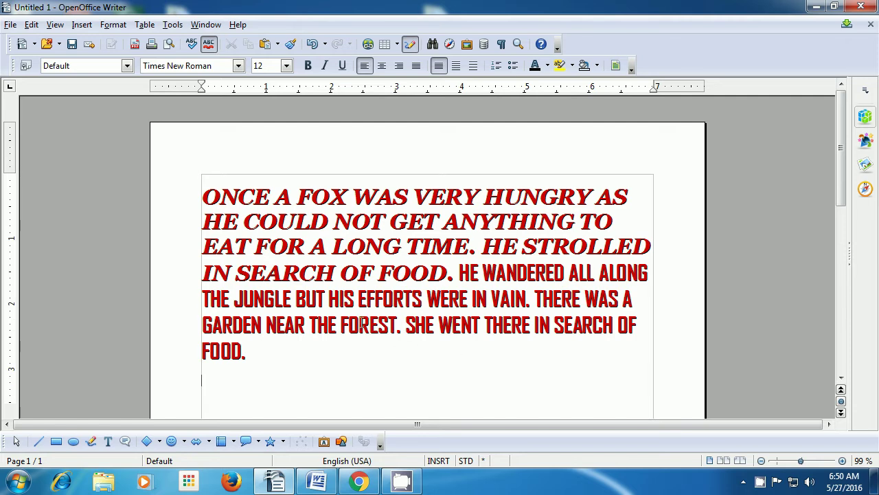
# Select the whole fox paragraph and turn off its Shadow font effect
pyautogui.moveTo(202, 196); pyautogui.dragTo(271, 350)
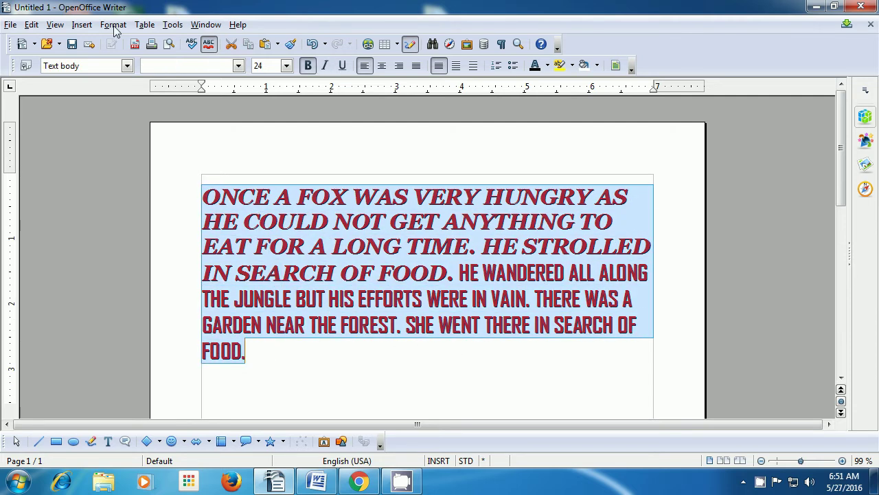
pyautogui.click(113, 26)
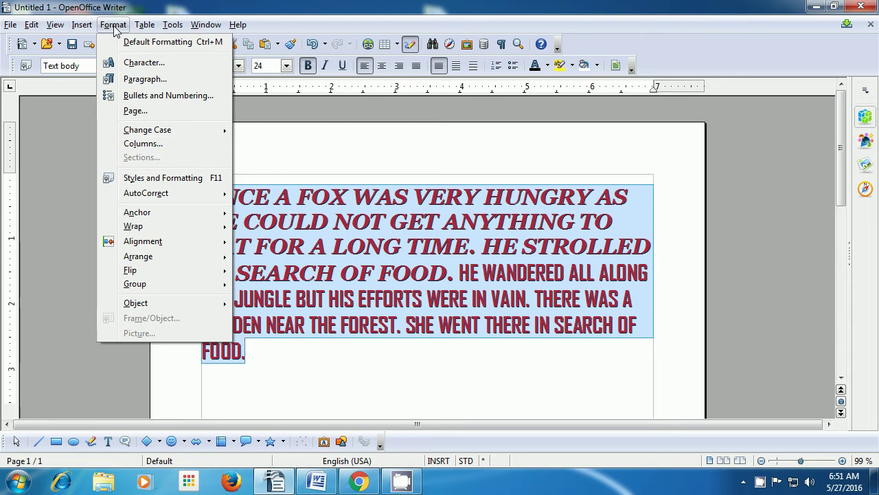
pyautogui.click(123, 64)
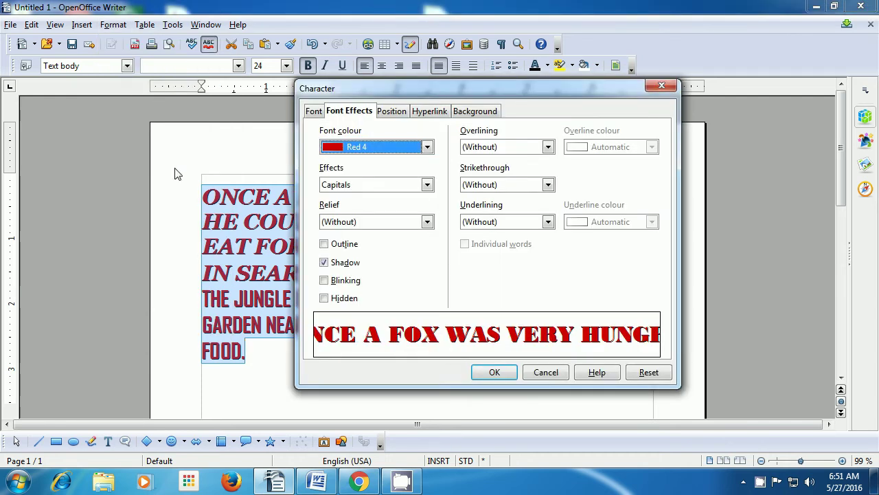
pyautogui.click(324, 264)
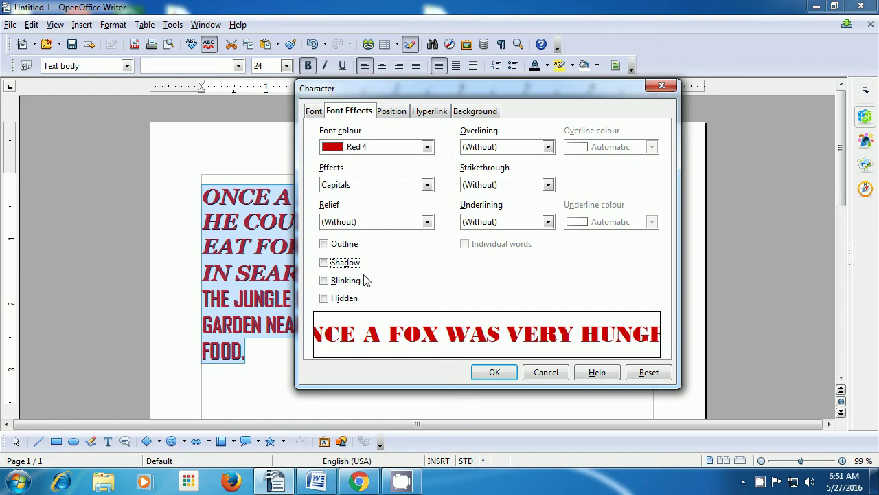
pyautogui.click(492, 368)
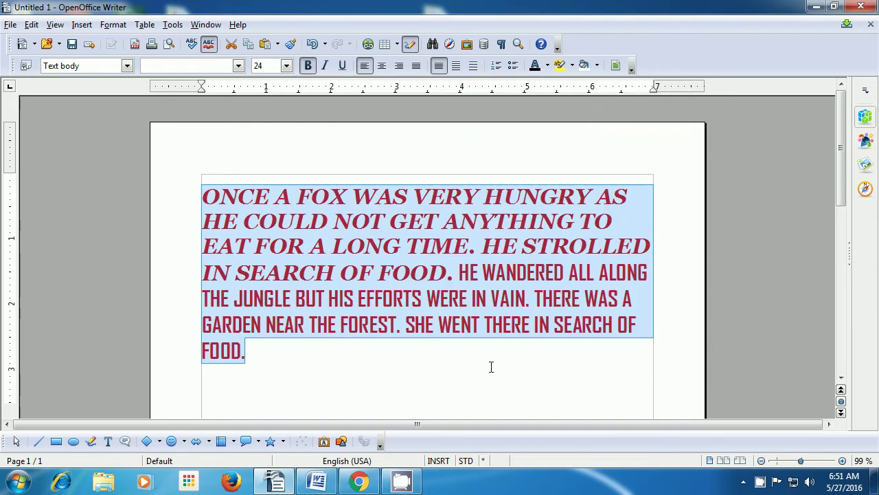
pyautogui.click(491, 367)
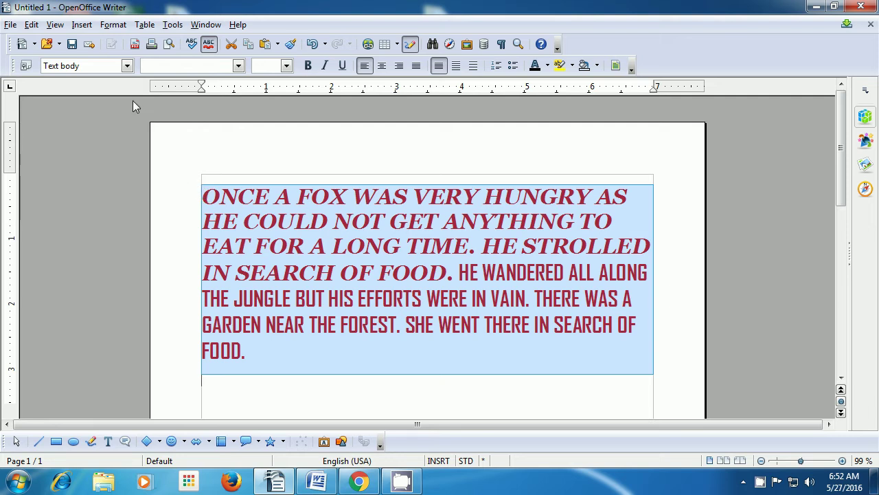
# Apply the Blinking font effect to the fox paragraph and deselect the text
pyautogui.click(113, 26)
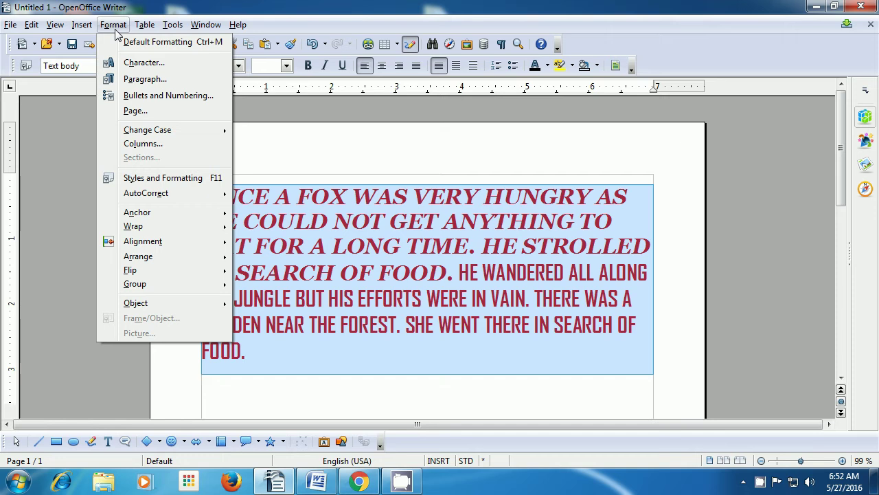
pyautogui.click(120, 63)
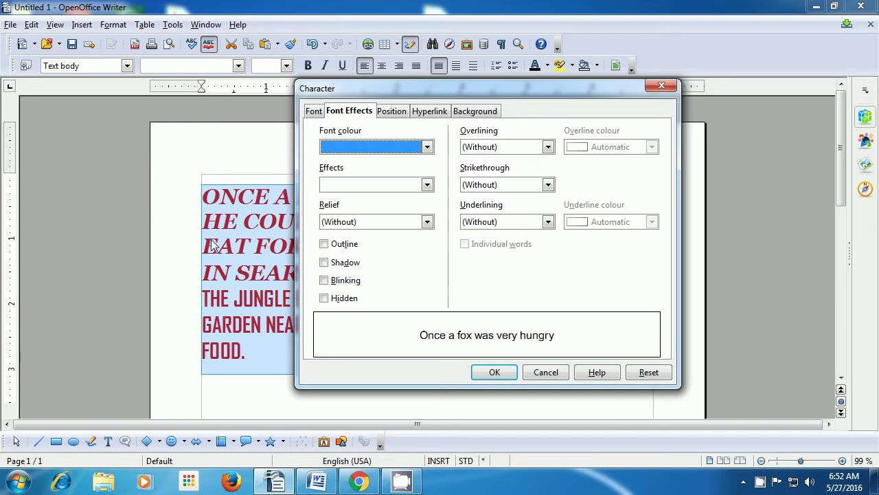
pyautogui.click(323, 281)
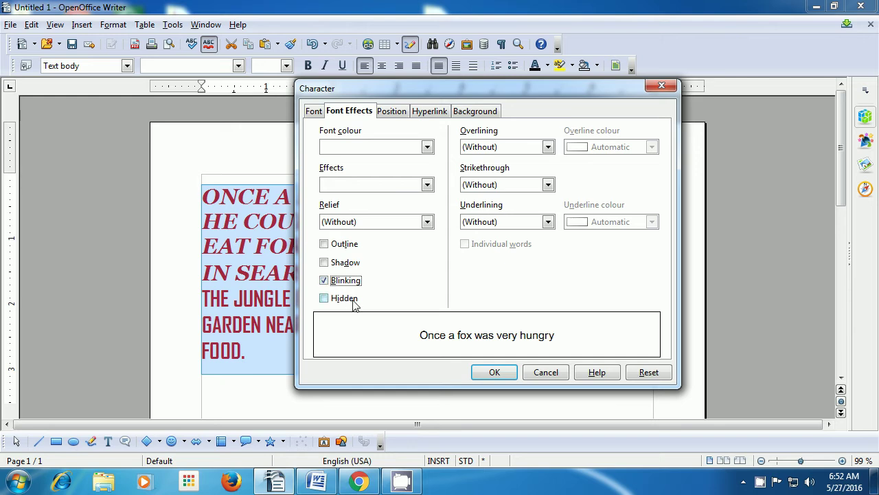
pyautogui.click(493, 372)
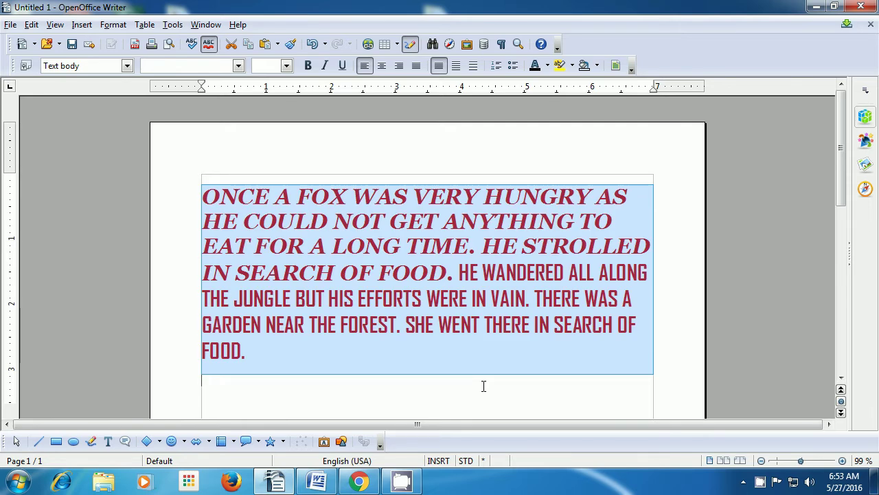
pyautogui.click(484, 386)
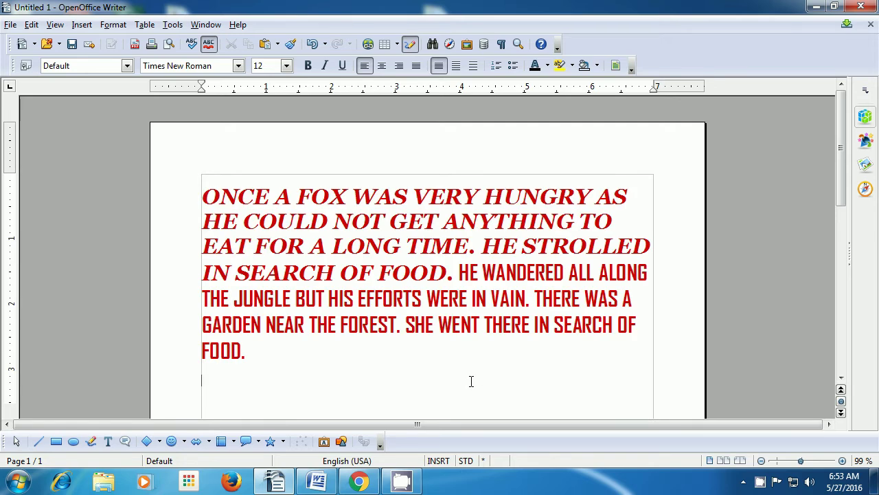
# Select the whole fox paragraph and turn off its Blinking font effect
pyautogui.moveTo(203, 196); pyautogui.dragTo(363, 339)
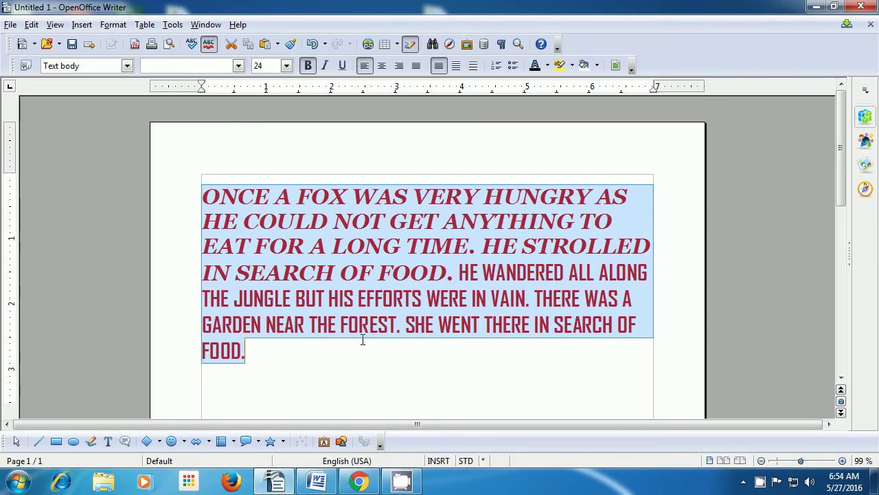
pyautogui.click(122, 29)
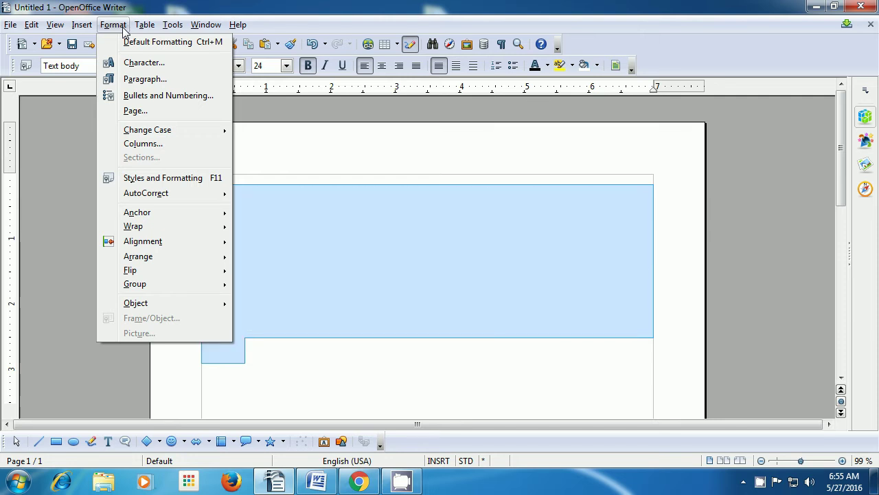
pyautogui.click(129, 63)
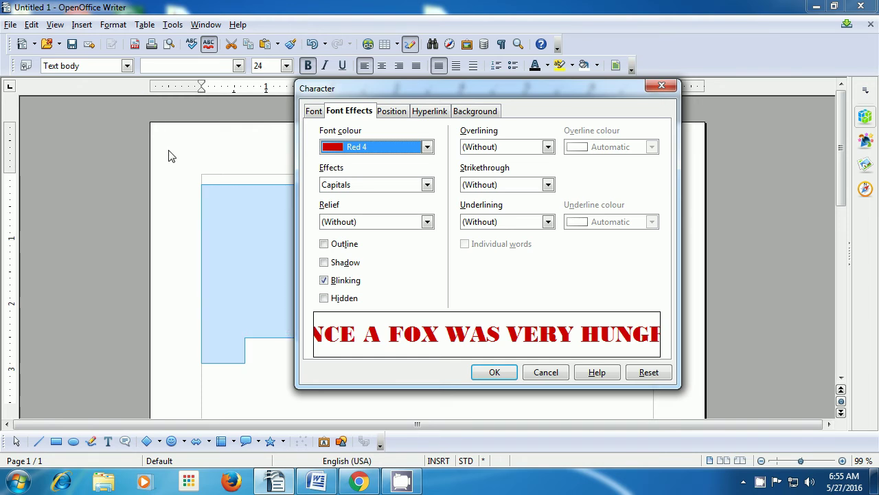
pyautogui.click(324, 281)
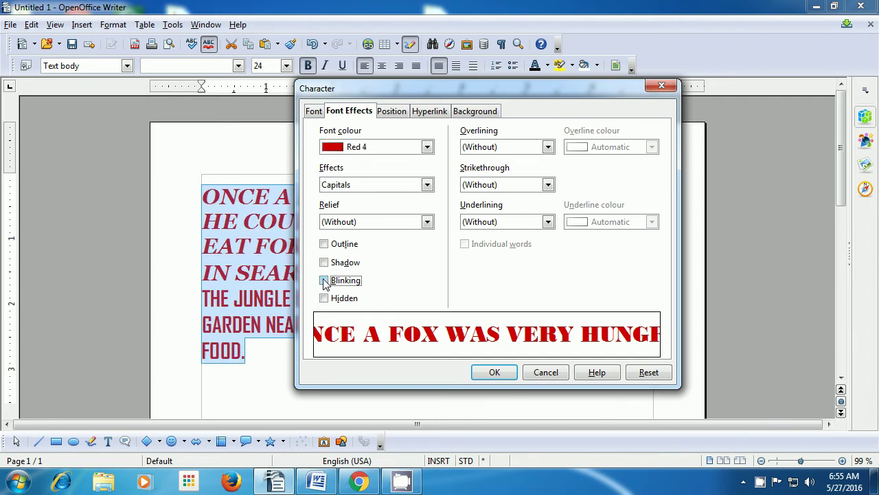
pyautogui.click(492, 375)
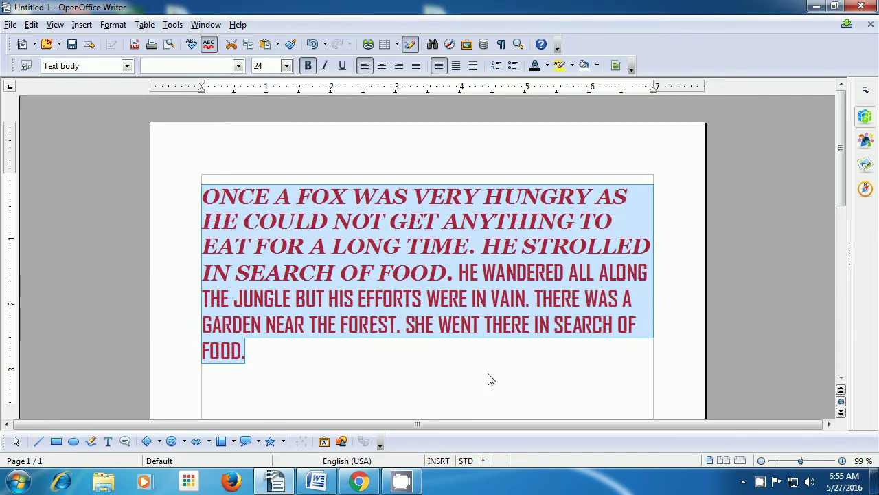
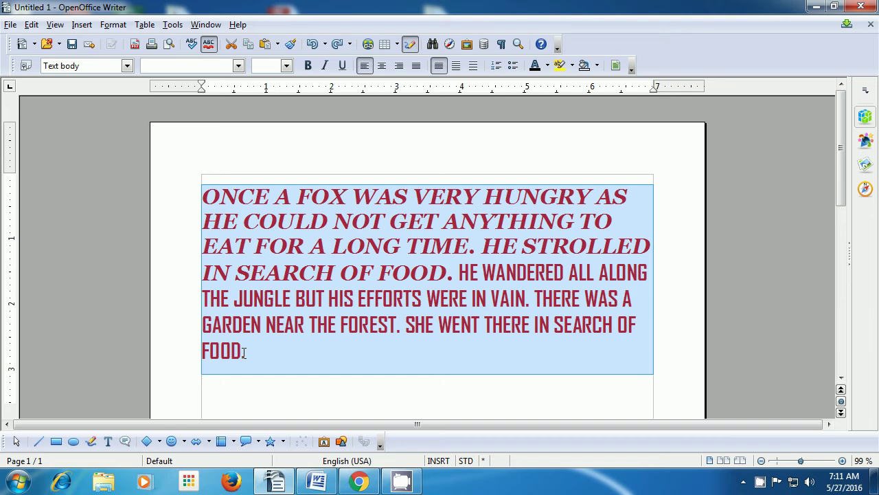
# Open the character font effects for the selected text and preview Single, Double and Dotted overlining
pyautogui.click(113, 25)
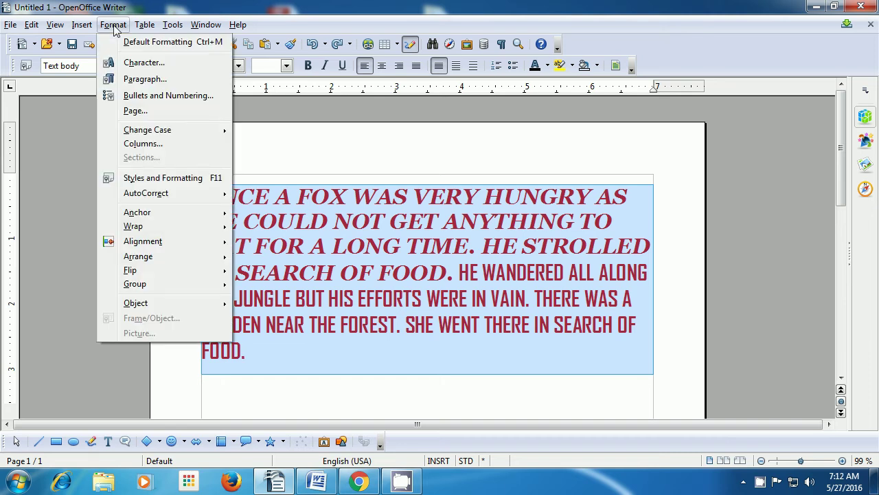
pyautogui.click(118, 63)
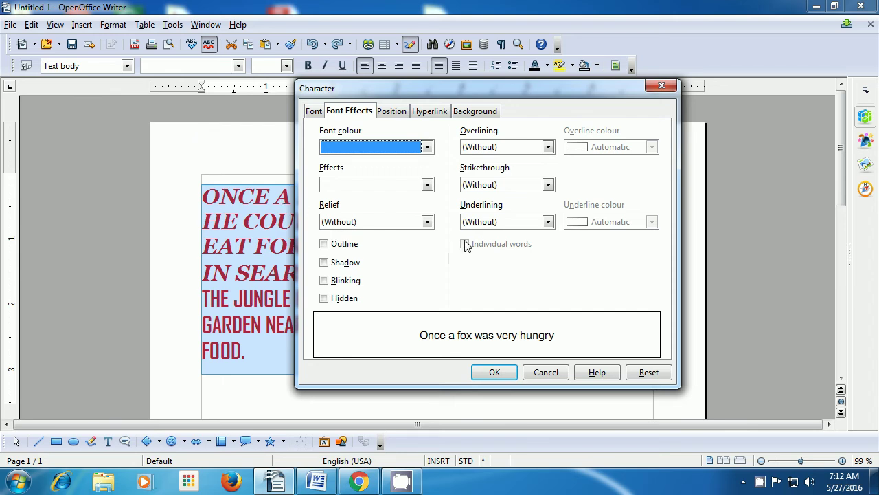
pyautogui.click(547, 147)
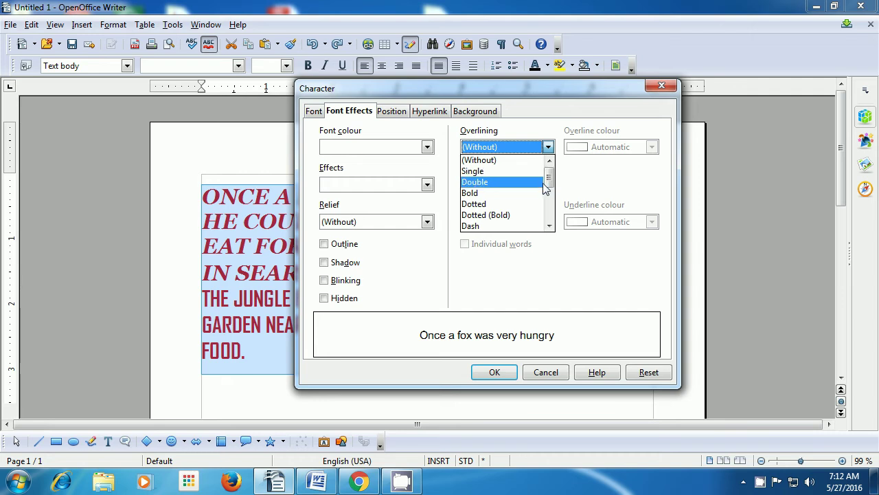
pyautogui.moveTo(550, 185)
pyautogui.mouseDown()
pyautogui.moveTo(550, 199)
pyautogui.moveTo(550, 182)
pyautogui.mouseUp()
pyautogui.click(499, 172)
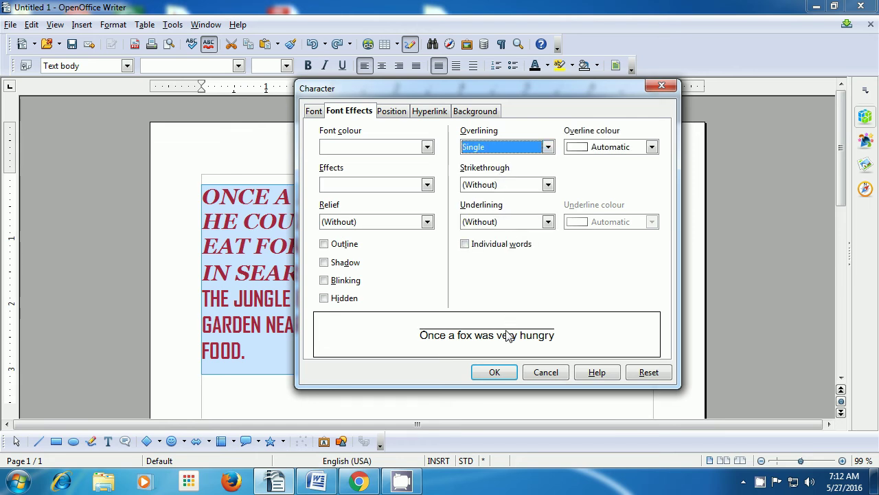
pyautogui.click(548, 147)
pyautogui.click(522, 171)
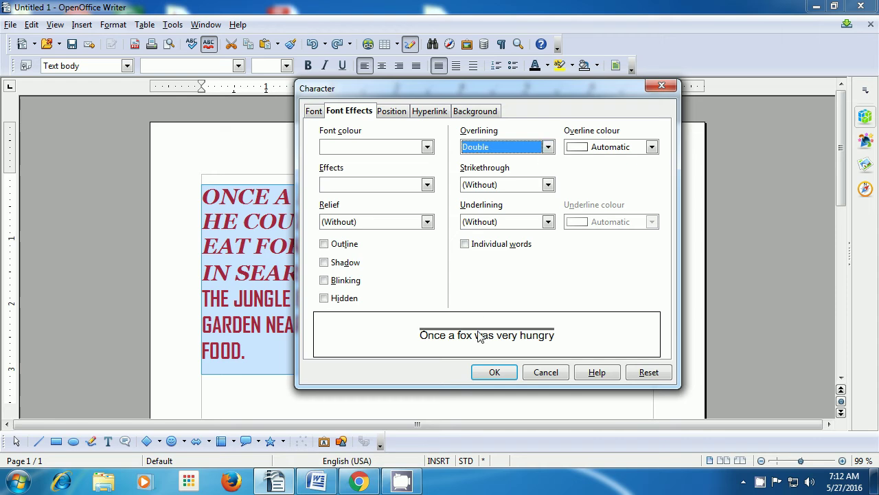
pyautogui.click(548, 148)
pyautogui.click(543, 183)
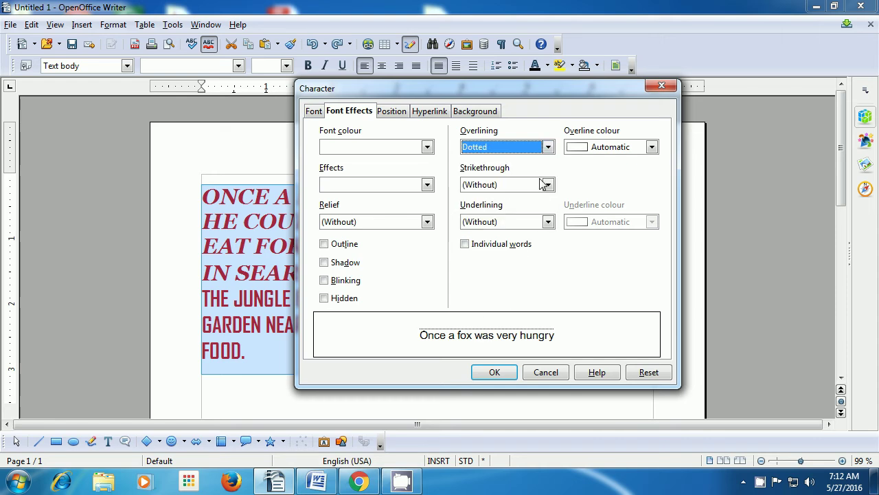
# Set the overlining to Dash (Bold) and apply it to the selected fox paragraph
pyautogui.click(549, 148)
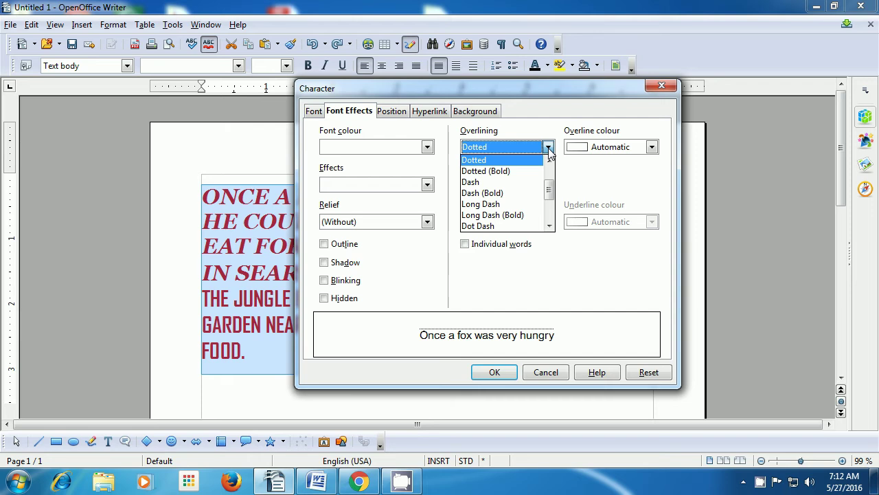
pyautogui.click(535, 194)
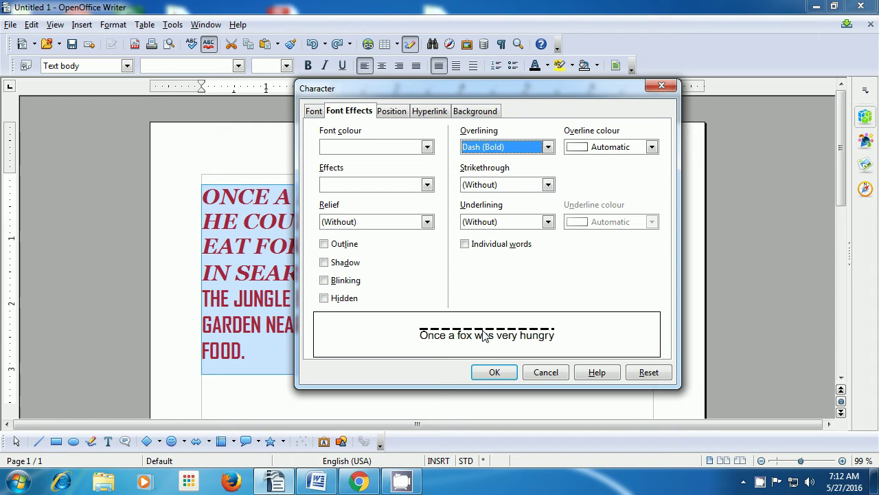
pyautogui.click(491, 372)
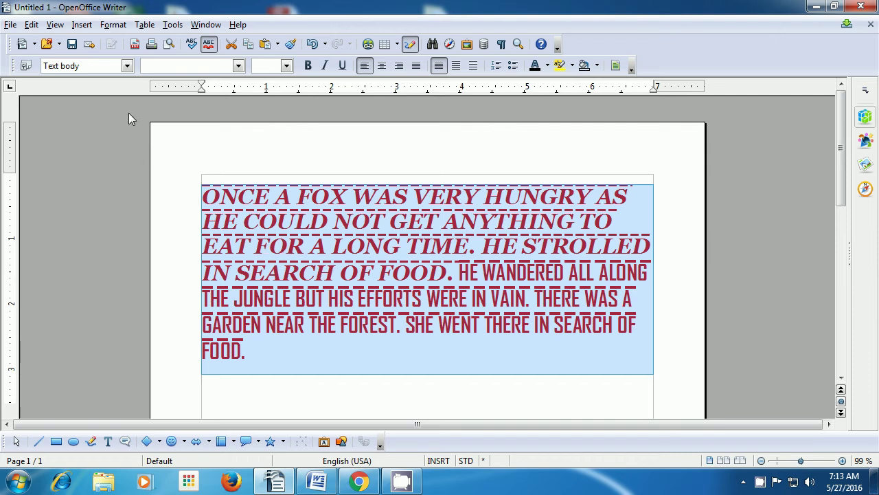
# Set the fox paragraph's overline colour to Blue 3, apply it and deselect the text
pyautogui.click(113, 28)
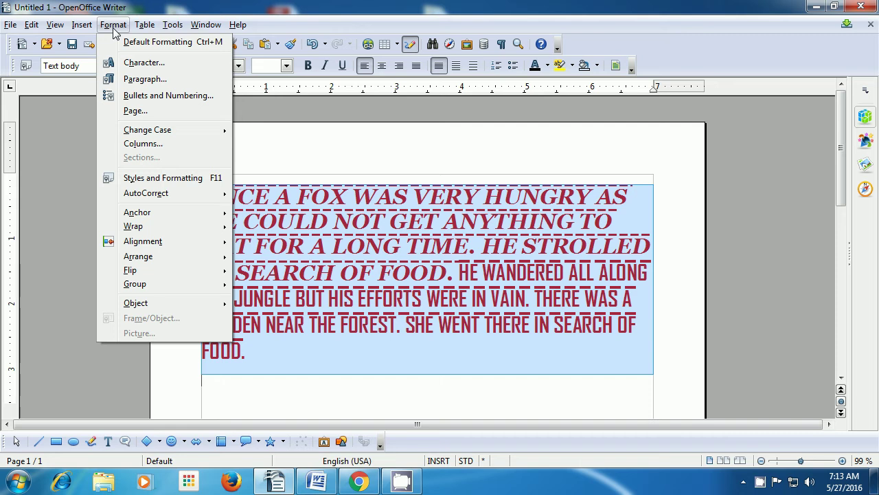
pyautogui.click(121, 65)
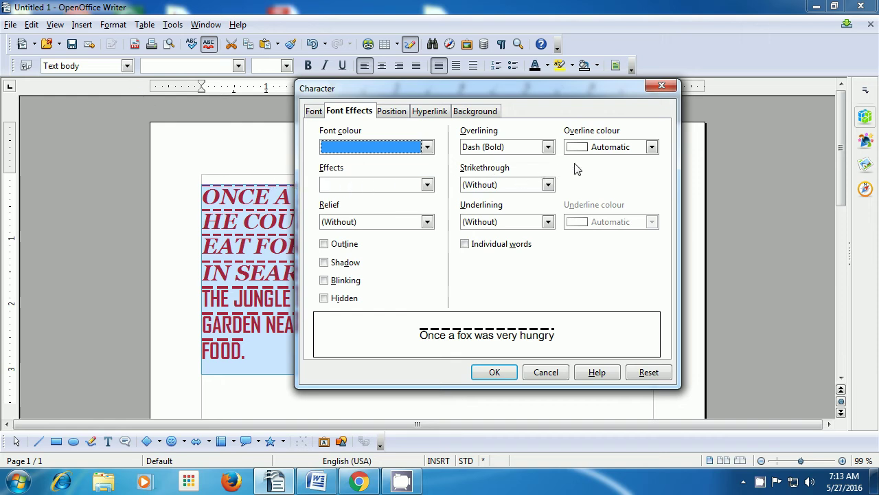
pyautogui.click(651, 147)
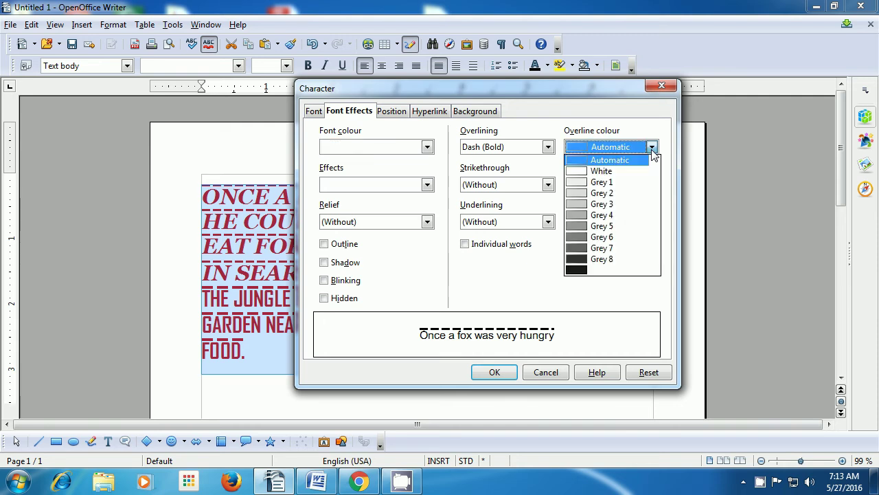
pyautogui.moveTo(654, 167); pyautogui.dragTo(655, 202)
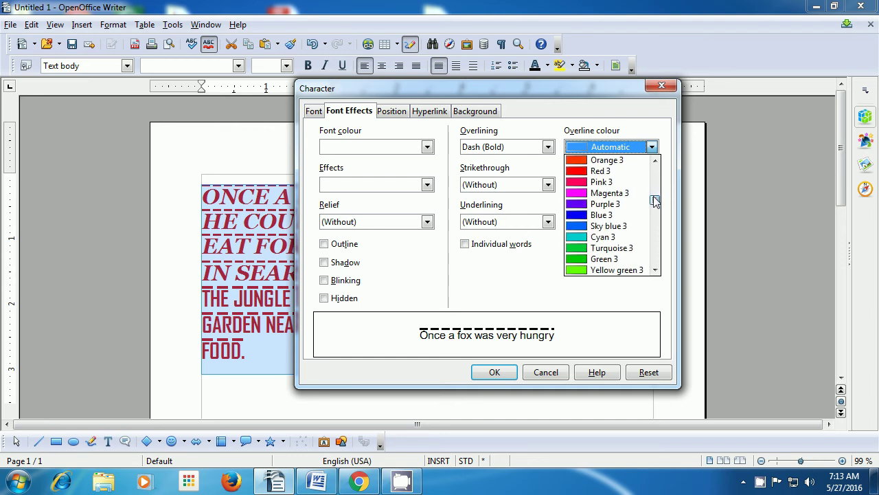
pyautogui.click(624, 219)
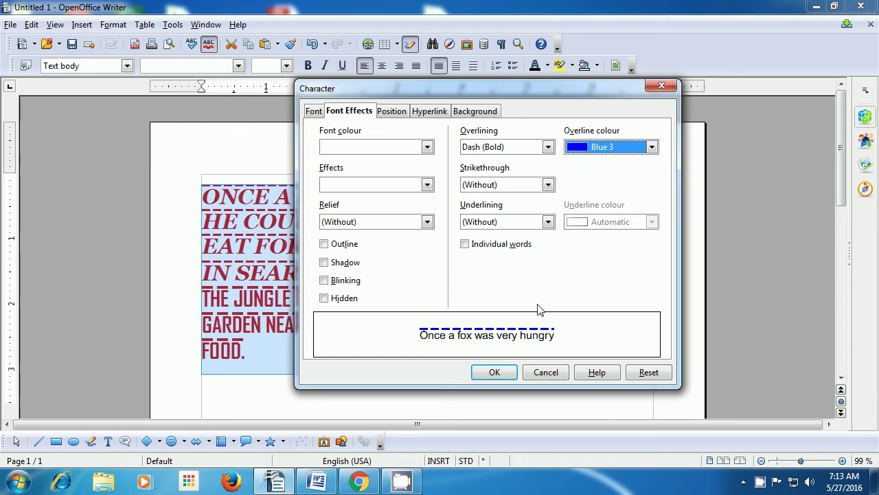
pyautogui.click(494, 372)
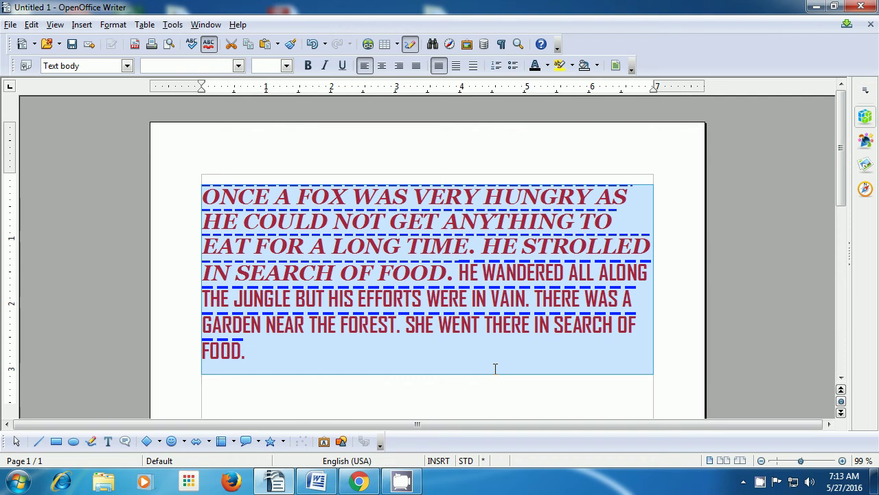
pyautogui.click(495, 368)
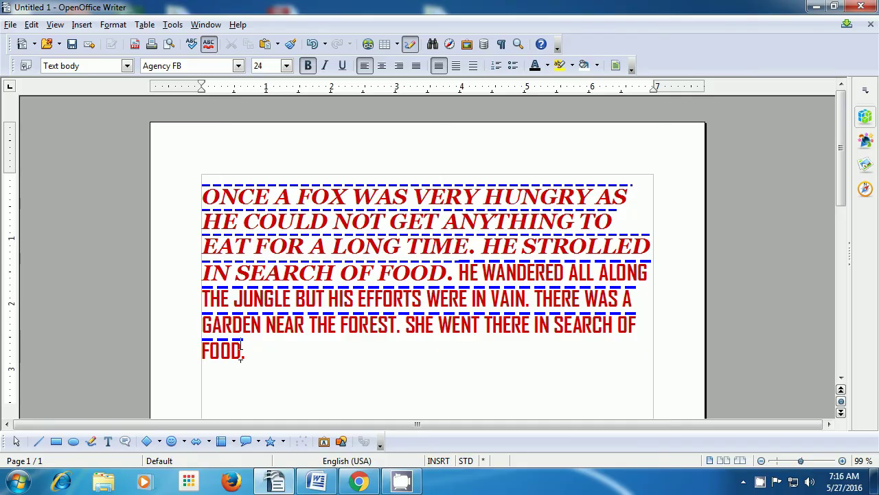
# Select all the text, preview Single strikethrough in its font effects, and apply Bold strikethrough instead
pyautogui.hotkey('ctrl', 'a')
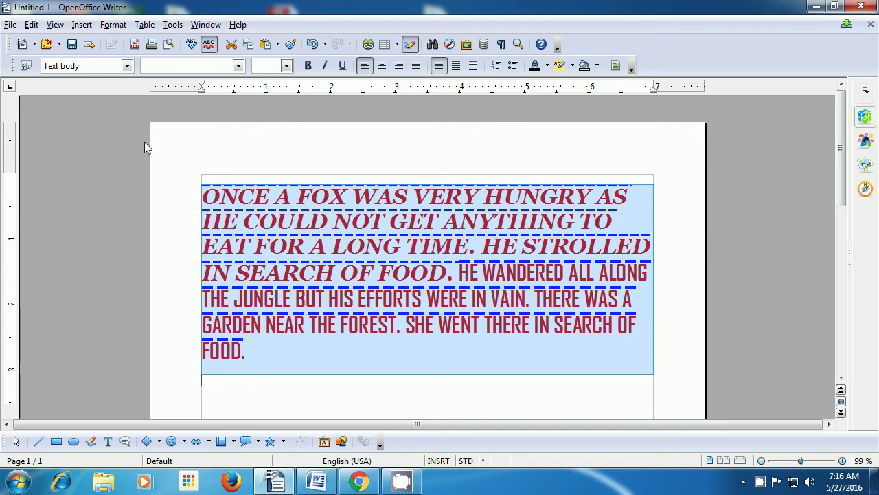
pyautogui.click(114, 26)
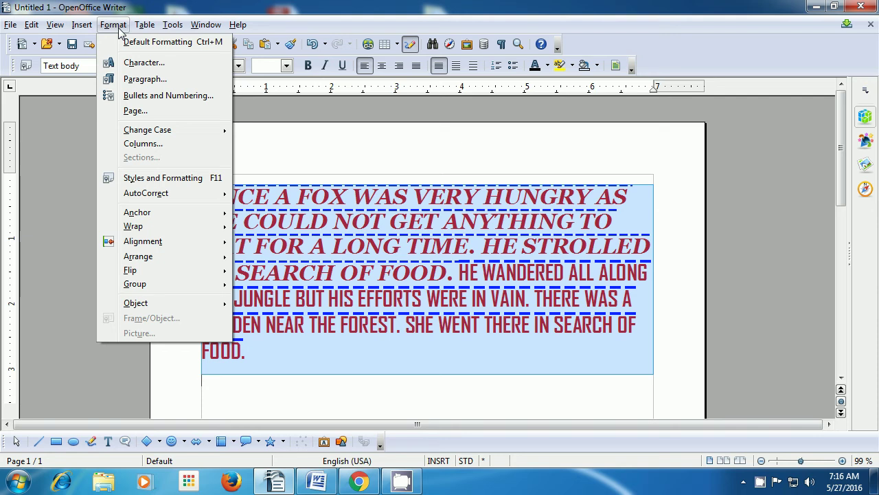
pyautogui.click(127, 63)
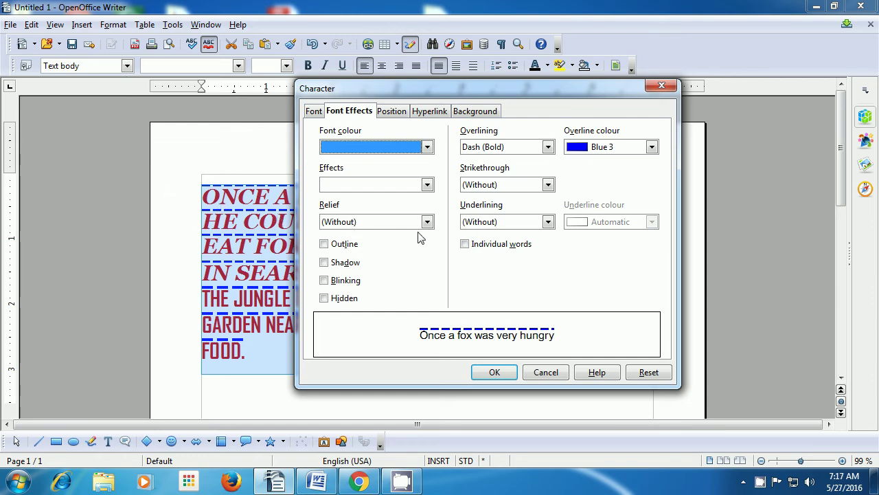
pyautogui.click(548, 185)
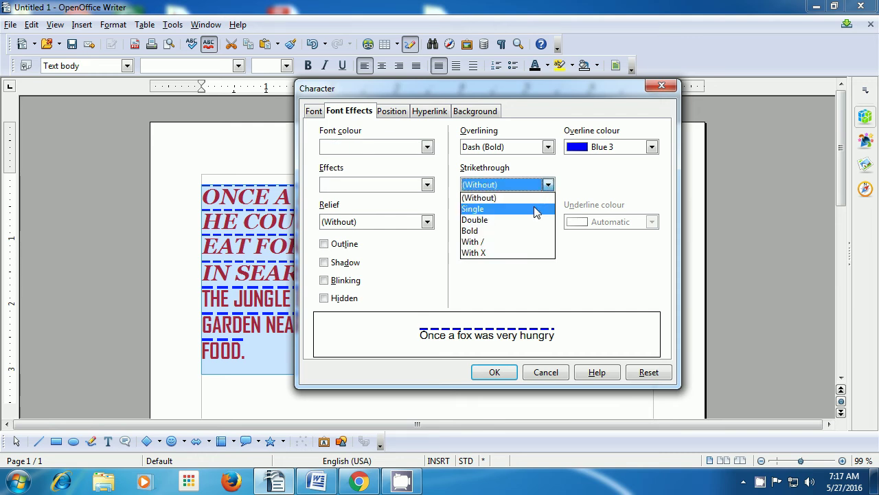
pyautogui.click(536, 210)
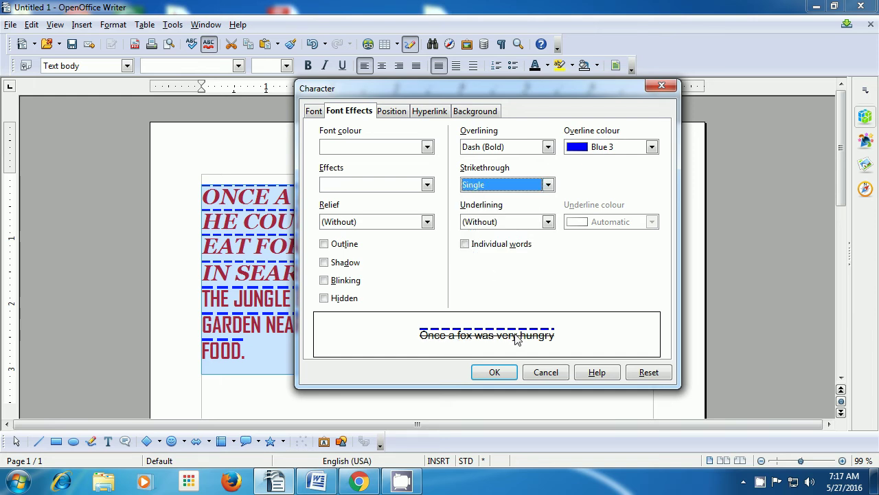
pyautogui.click(526, 184)
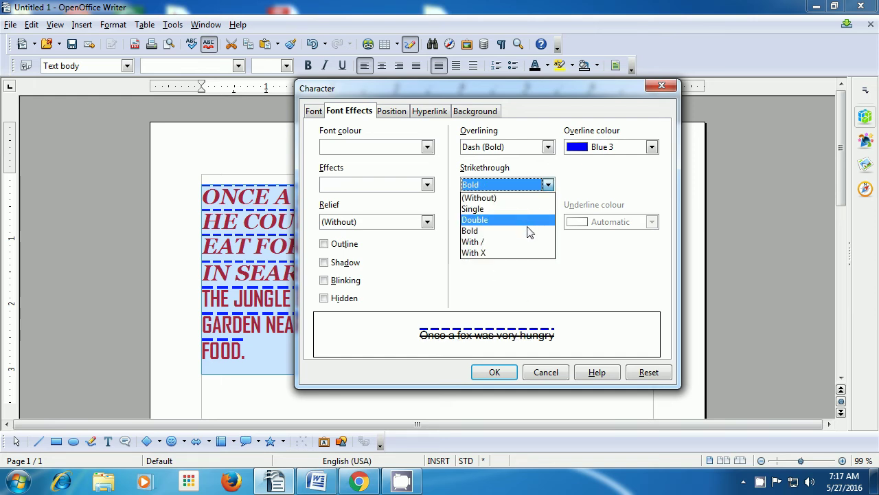
pyautogui.click(528, 231)
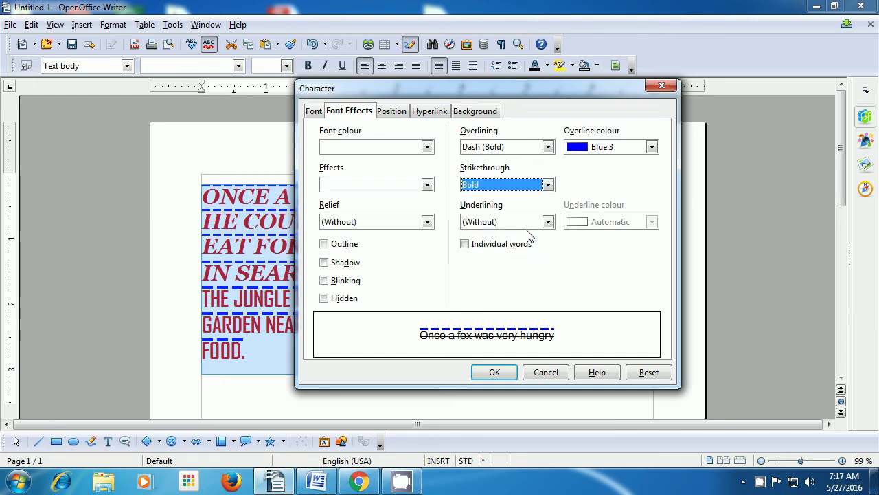
pyautogui.click(493, 374)
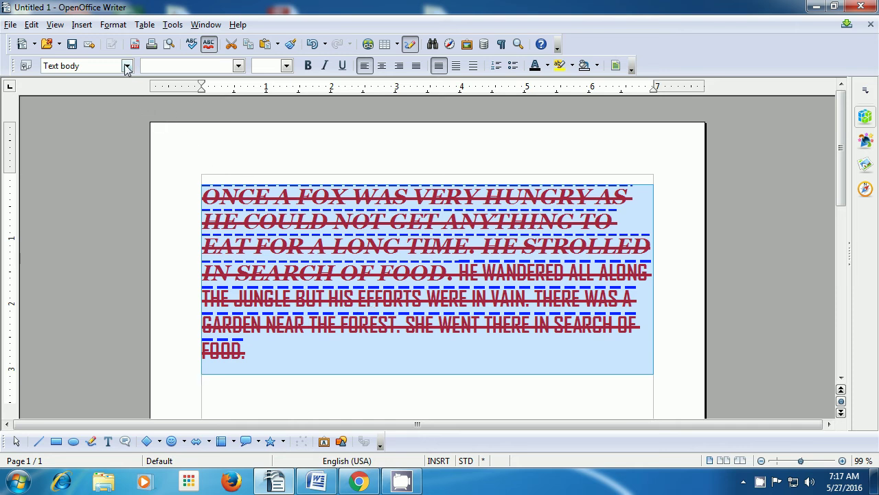
# Set the selected text's strikethrough back to (Without), apply it and deselect the text
pyautogui.click(114, 28)
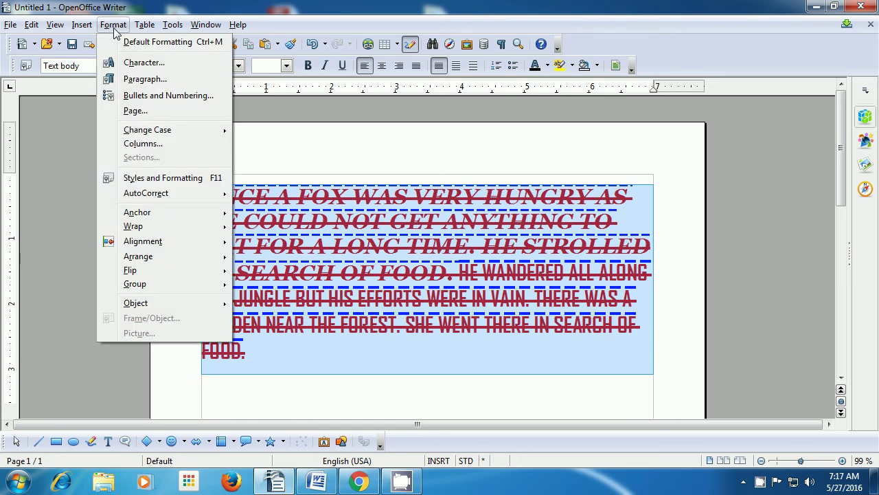
pyautogui.click(125, 63)
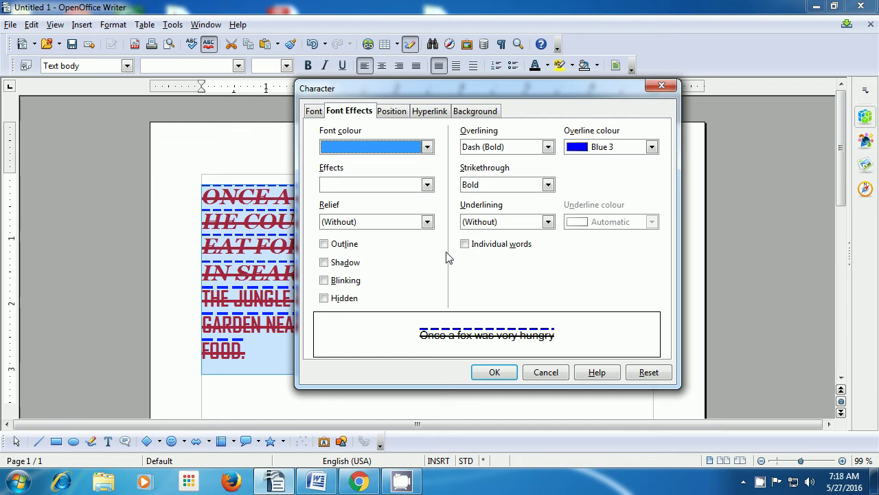
pyautogui.click(548, 186)
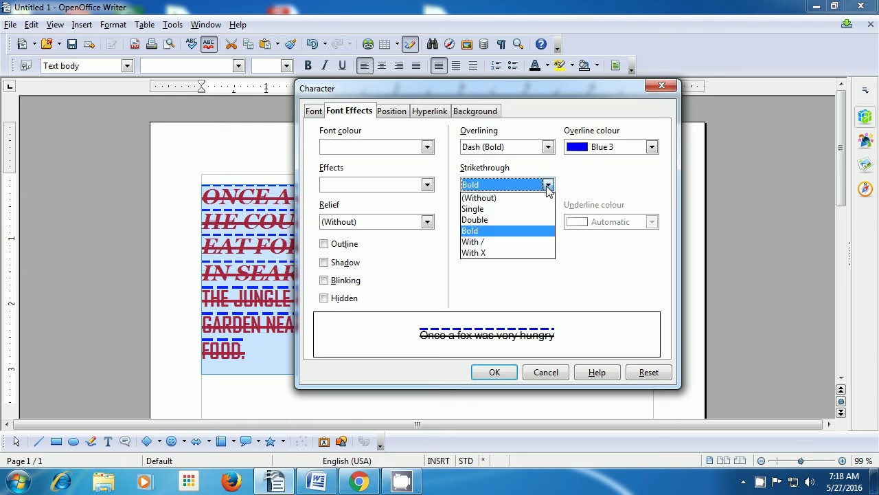
pyautogui.click(539, 198)
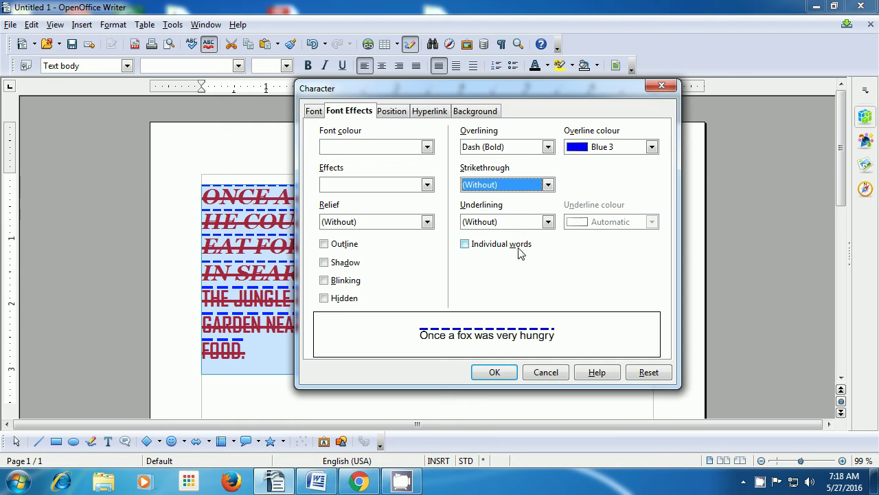
pyautogui.click(494, 372)
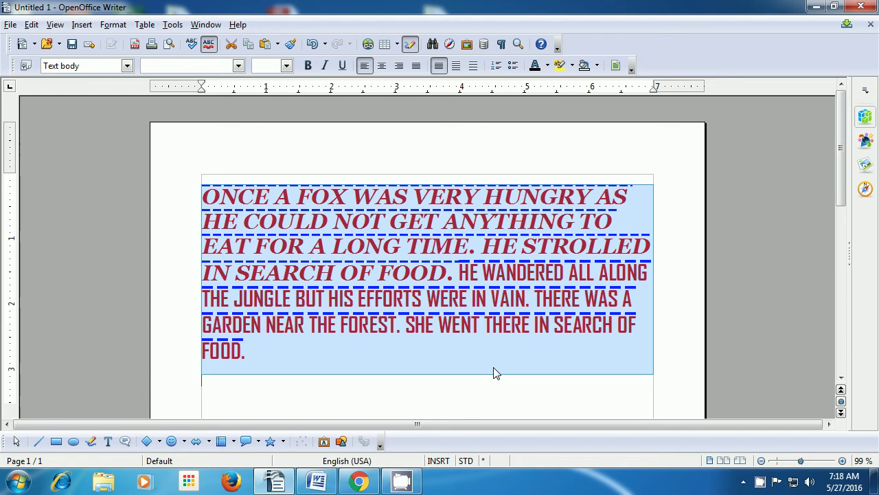
pyautogui.click(494, 369)
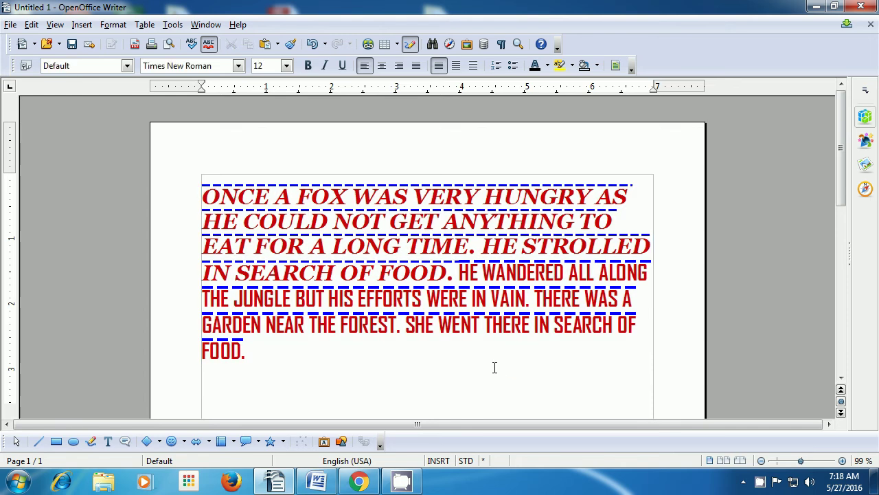